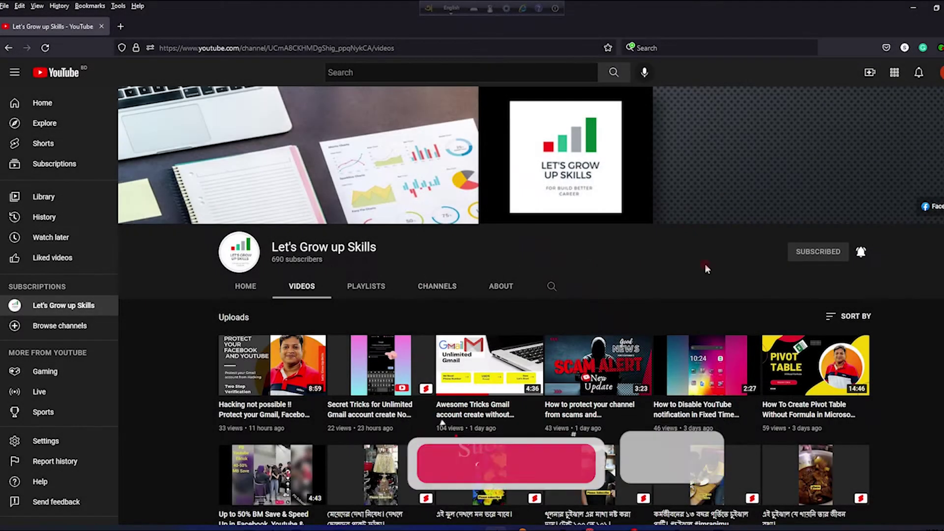
pyautogui.scroll(-5, 646, 266)
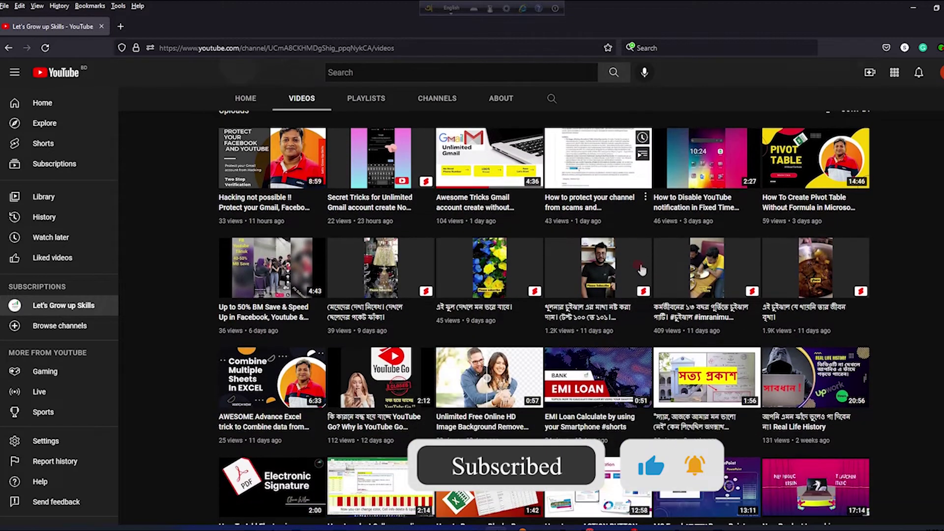
pyautogui.scroll(4, 642, 268)
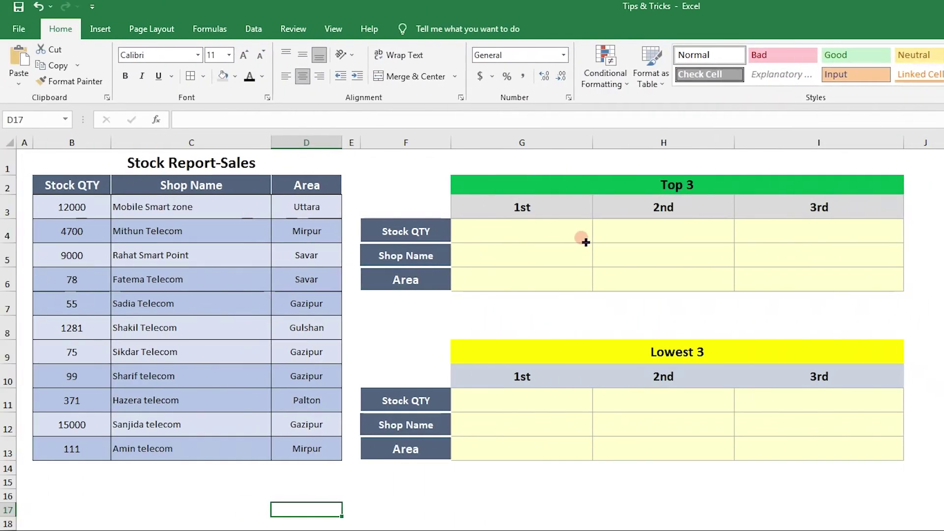
# Examine the Top 3 table's 1st to 3rd headings and its Stock QTY, Shop Name and Area rows
pyautogui.moveTo(541, 228); pyautogui.dragTo(786, 270)
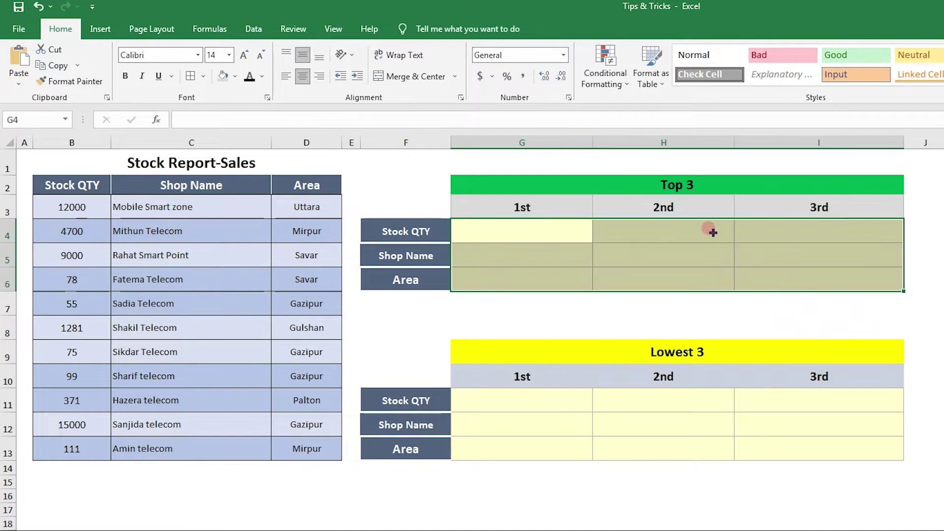
pyautogui.click(660, 176)
pyautogui.click(419, 241)
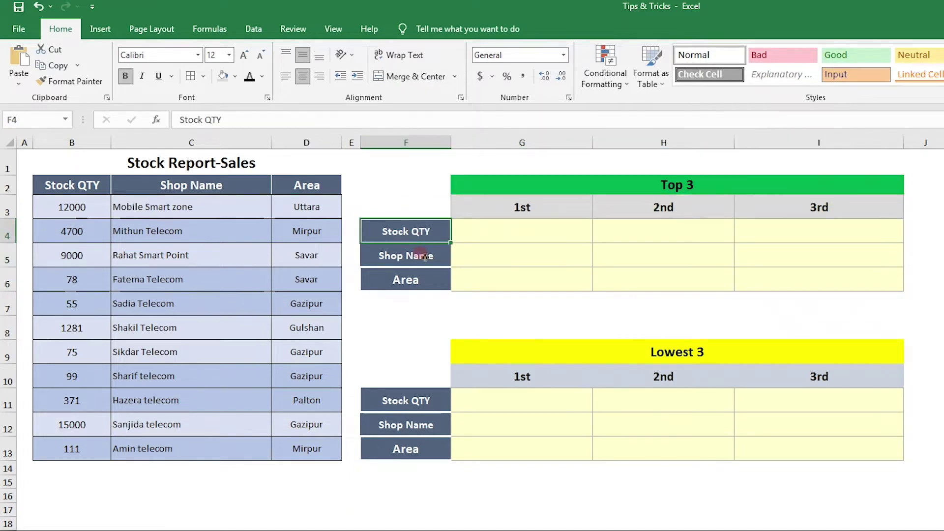
pyautogui.click(424, 255)
pyautogui.click(435, 276)
pyautogui.click(482, 272)
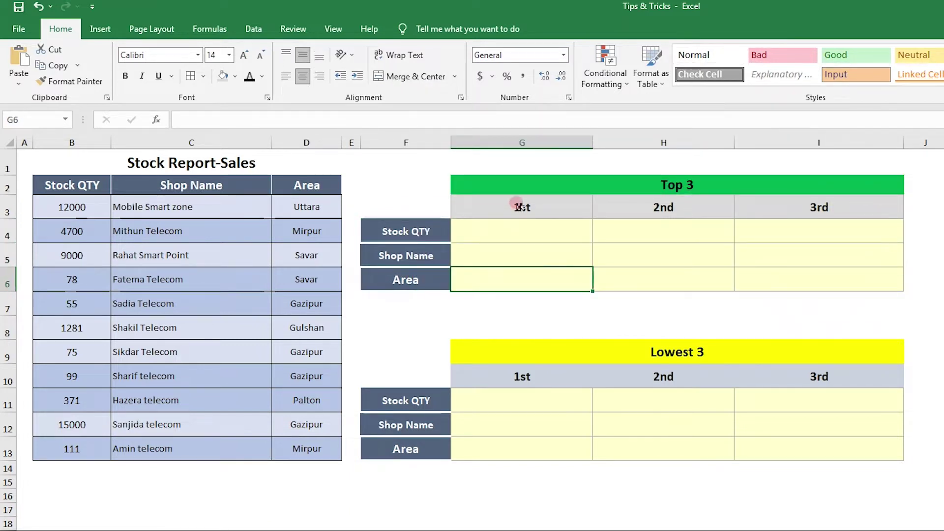
pyautogui.click(516, 206)
pyautogui.click(643, 206)
pyautogui.click(777, 207)
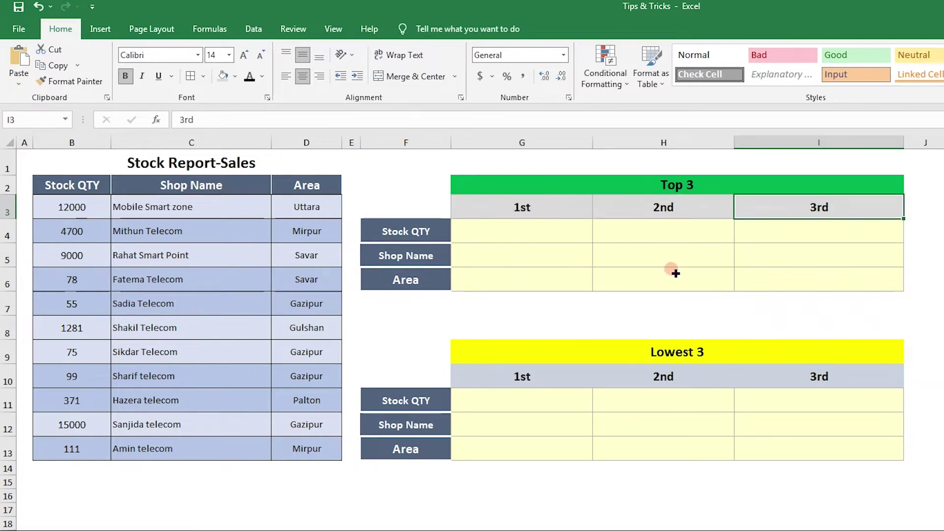
pyautogui.click(647, 266)
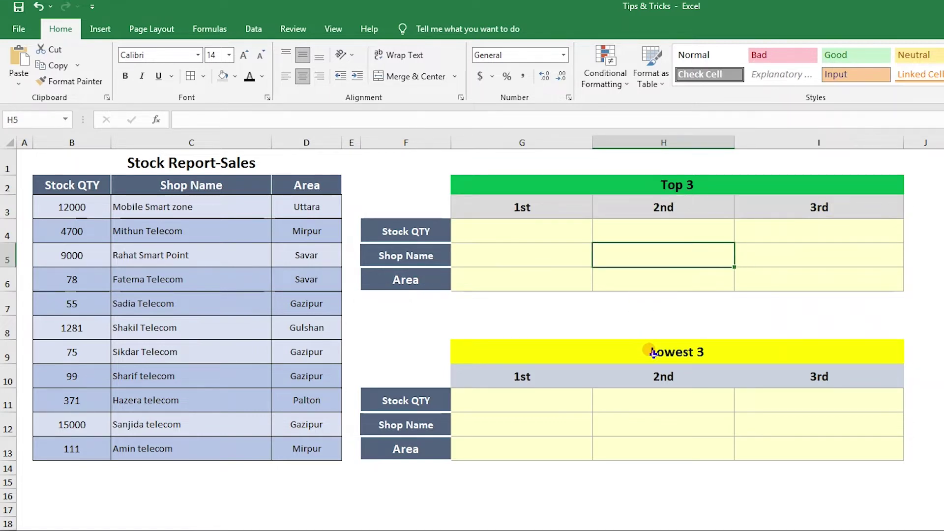
# Examine the Lowest 3 table's rank headings, its row labels and the empty result range G11:I13
pyautogui.click(653, 353)
pyautogui.click(552, 375)
pyautogui.click(659, 376)
pyautogui.click(741, 381)
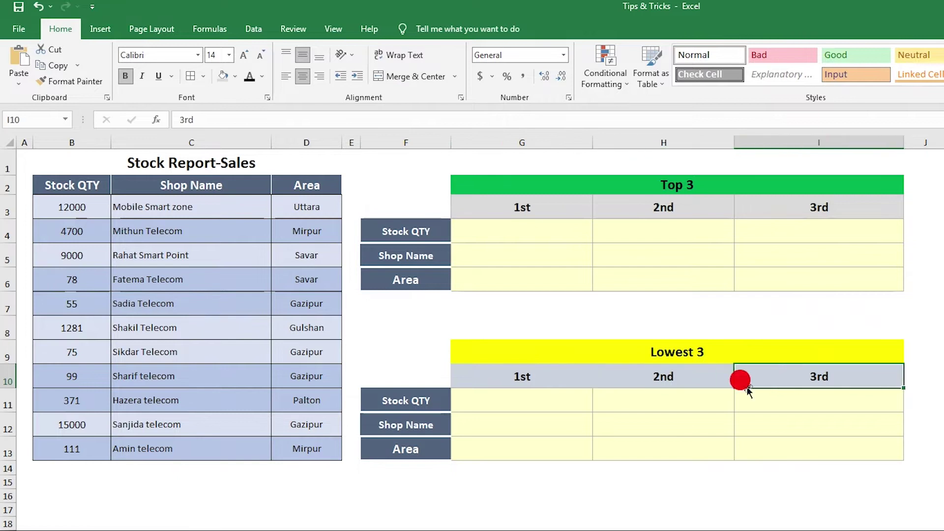
pyautogui.click(415, 401)
pyautogui.click(415, 426)
pyautogui.click(421, 449)
pyautogui.moveTo(482, 405); pyautogui.dragTo(784, 445)
pyautogui.click(659, 442)
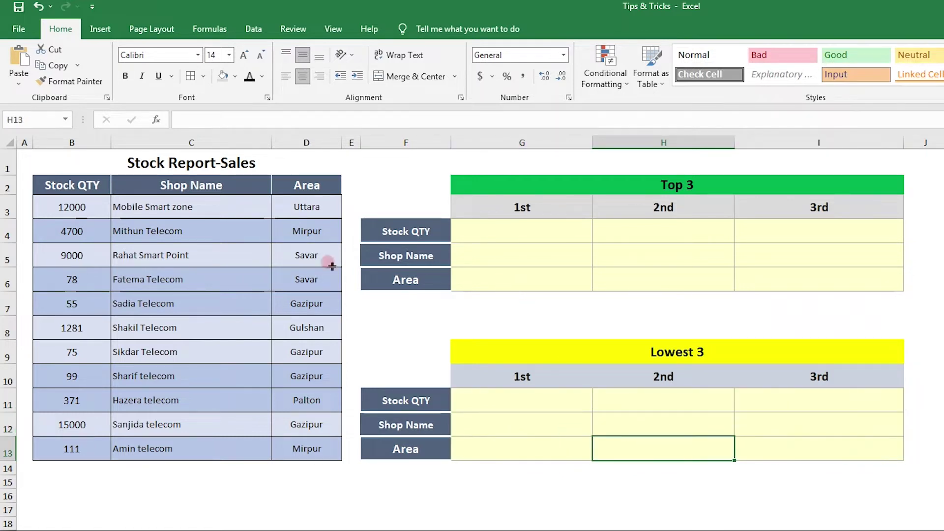
# Review the Stock QTY, Shop Name and Area columns of the Stock Report-Sales source table
pyautogui.click(221, 258)
pyautogui.moveTo(86, 186); pyautogui.dragTo(286, 424)
pyautogui.click(179, 187)
pyautogui.click(305, 186)
pyautogui.click(306, 275)
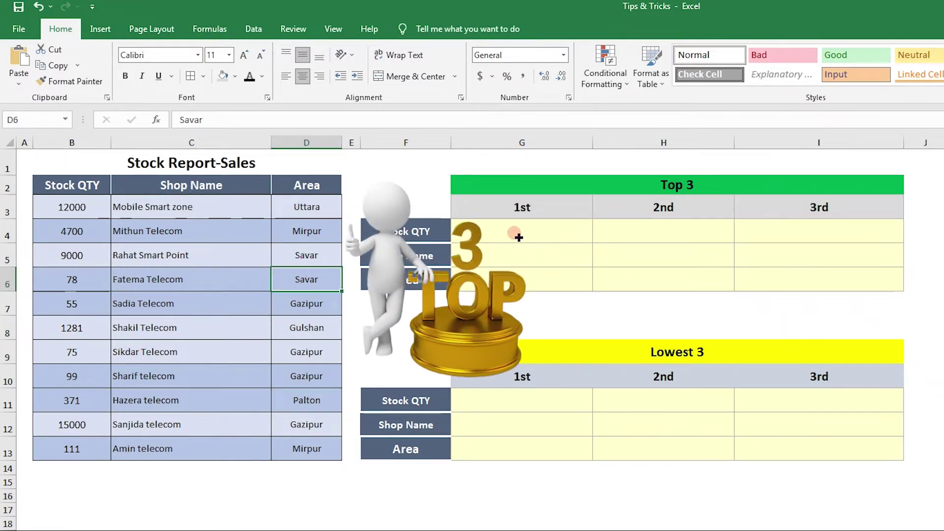
# Enter =LARGE(B3:D13,1) in G4 as the 1st-place stock quantity of the Top 3 table
pyautogui.click(517, 230)
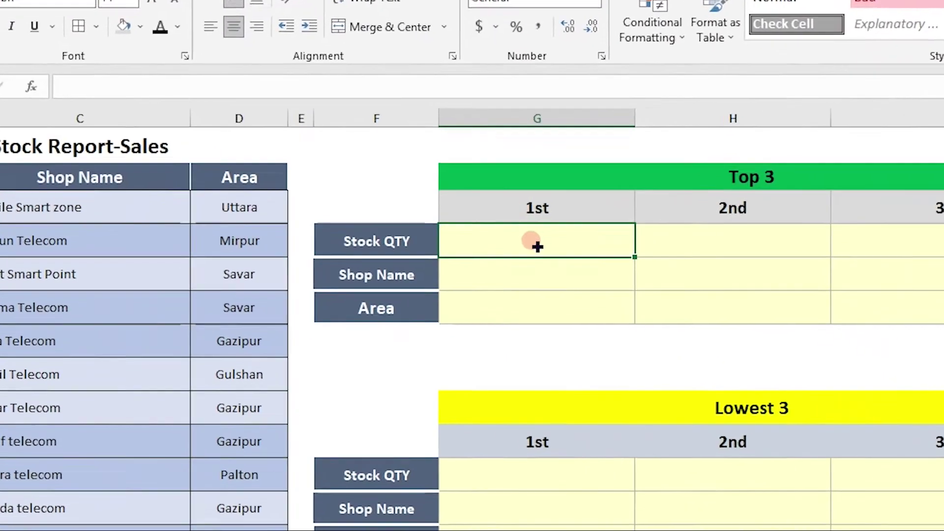
pyautogui.write('=larg')
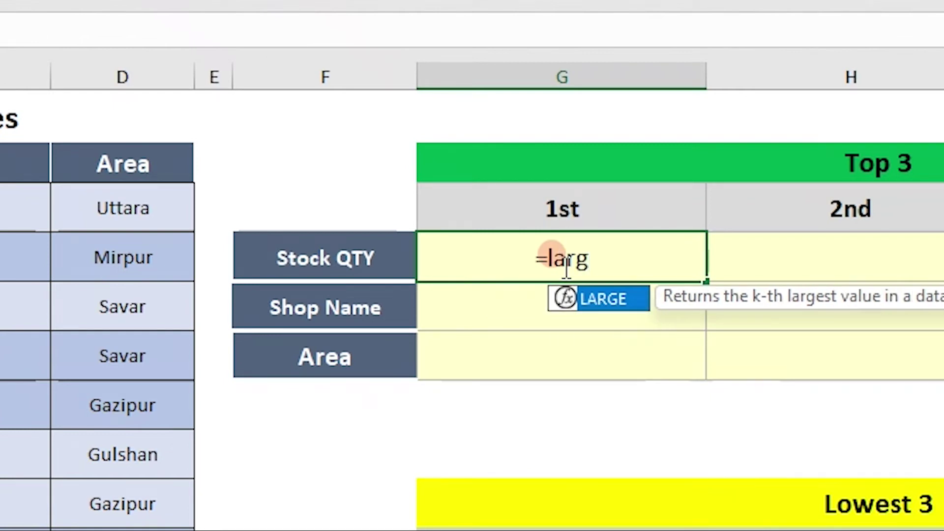
pyautogui.press('Tab')
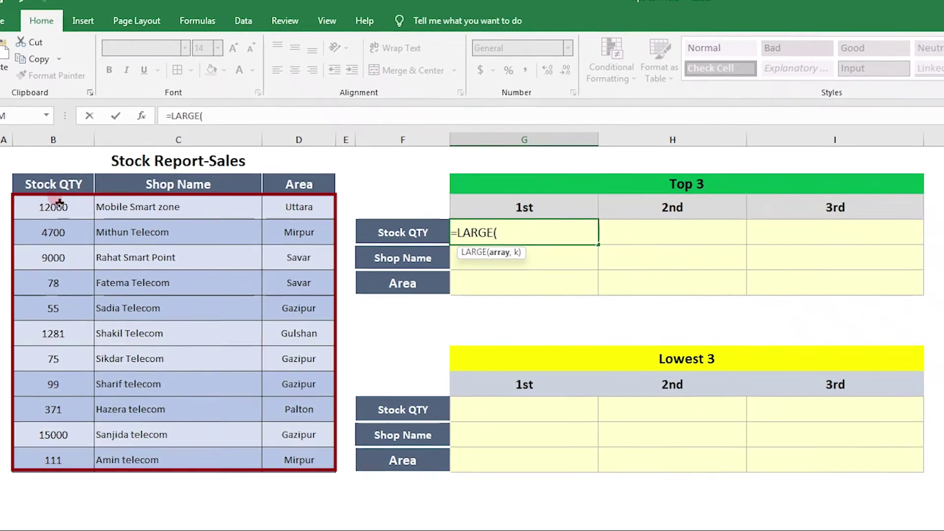
pyautogui.moveTo(25, 207)
pyautogui.mouseDown()
pyautogui.moveTo(295, 244)
pyautogui.moveTo(271, 348)
pyautogui.moveTo(300, 457)
pyautogui.mouseUp()
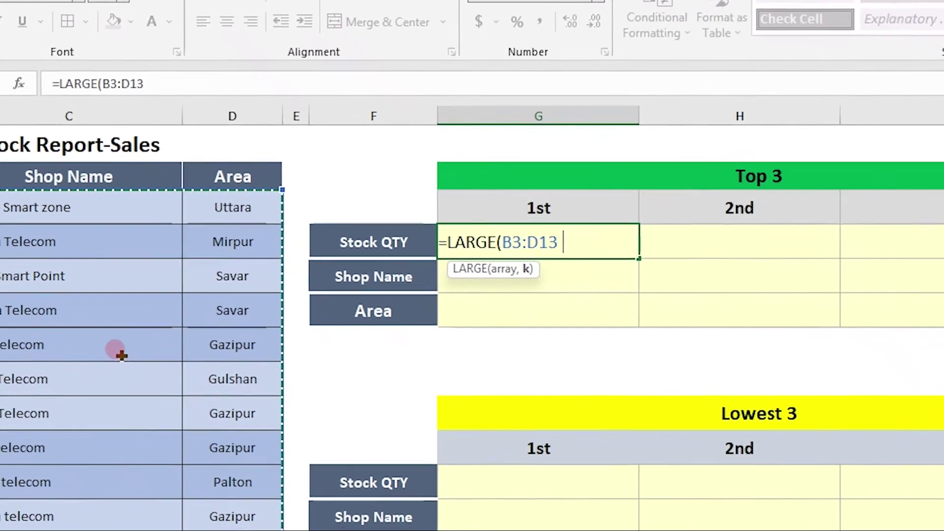
pyautogui.write(',1')
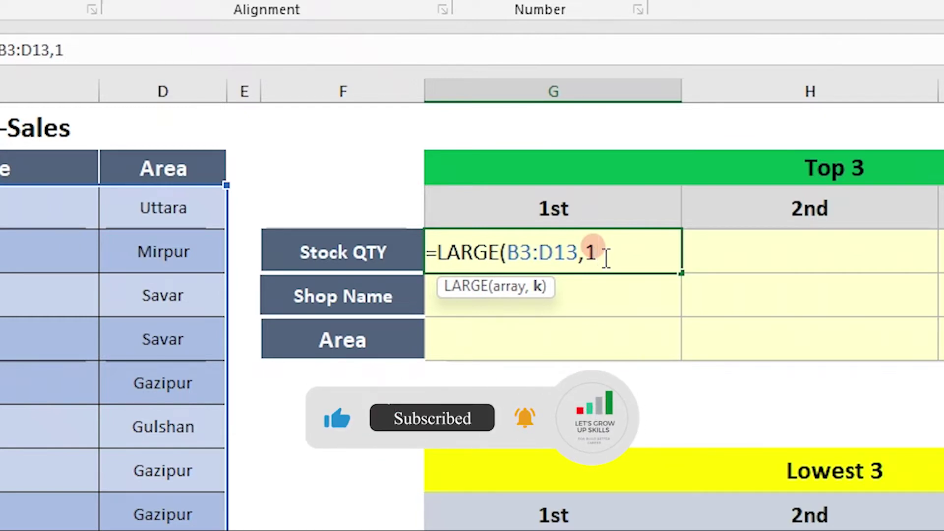
pyautogui.write(')')
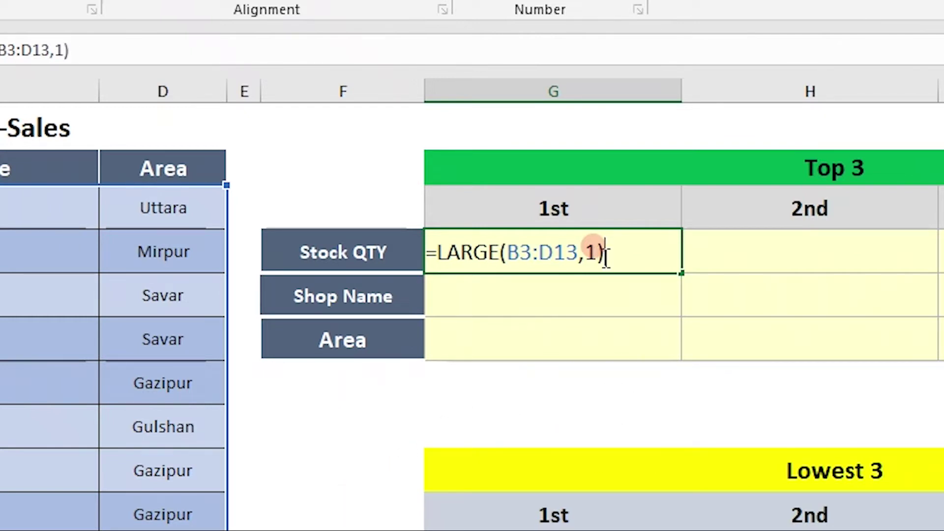
pyautogui.press('Return')
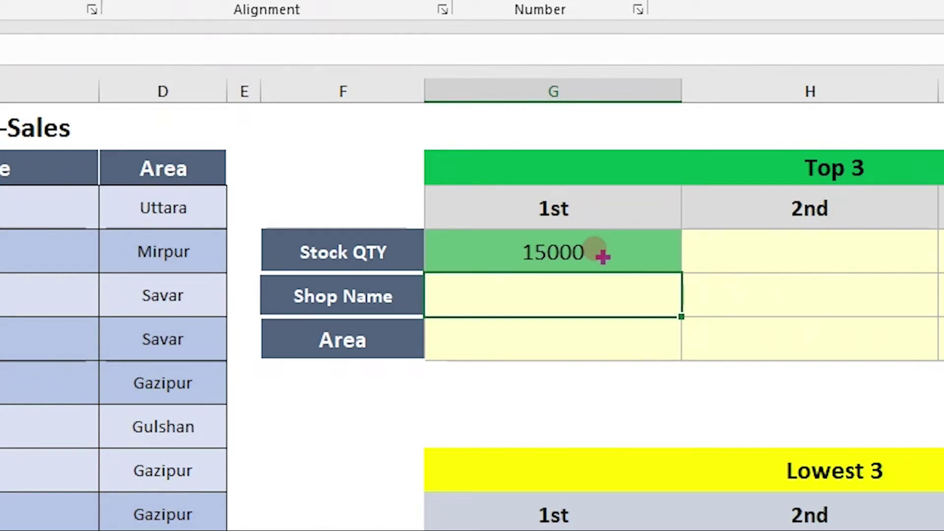
# Copy the LARGE formula text from G4 into H4 and change its k argument to 2 for the 2nd-place quantity
pyautogui.click(590, 249)
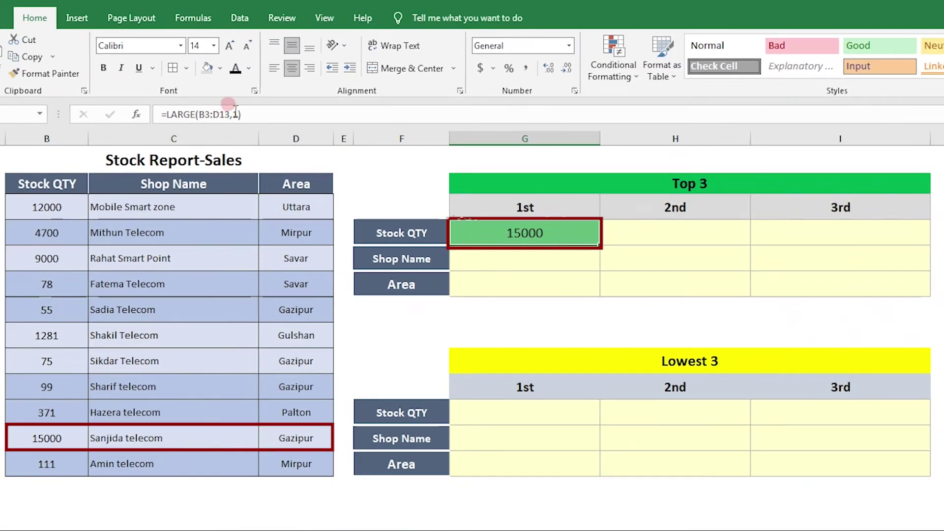
pyautogui.moveTo(236, 112); pyautogui.dragTo(160, 112)
pyautogui.hotkey('ctrl', 'c')
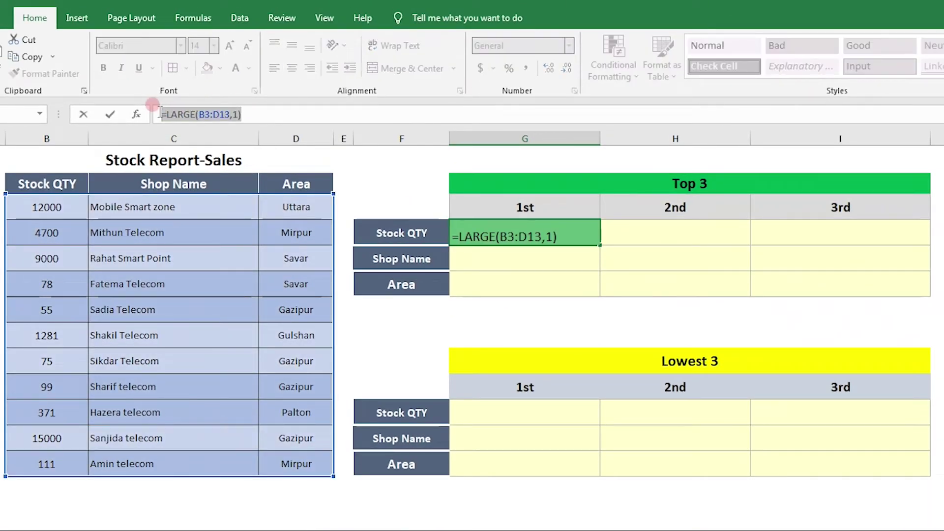
pyautogui.press('Escape')
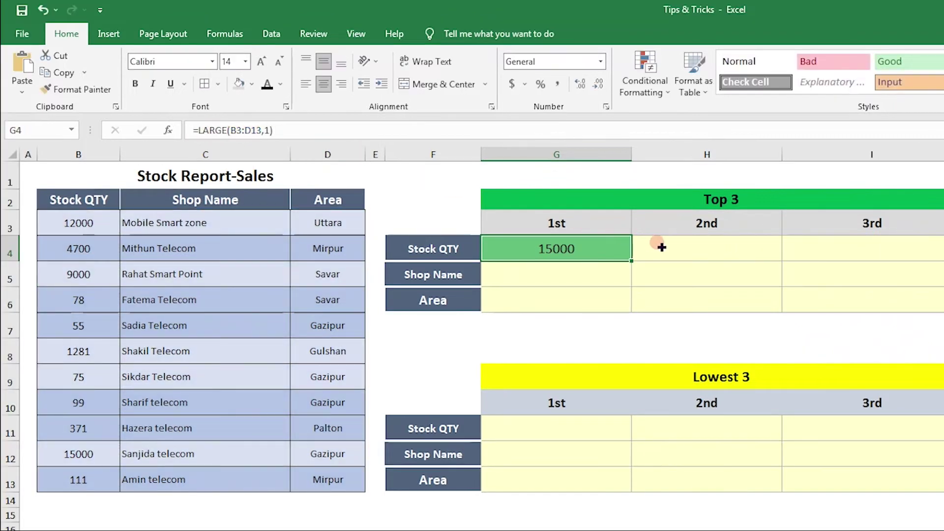
pyautogui.click(661, 247)
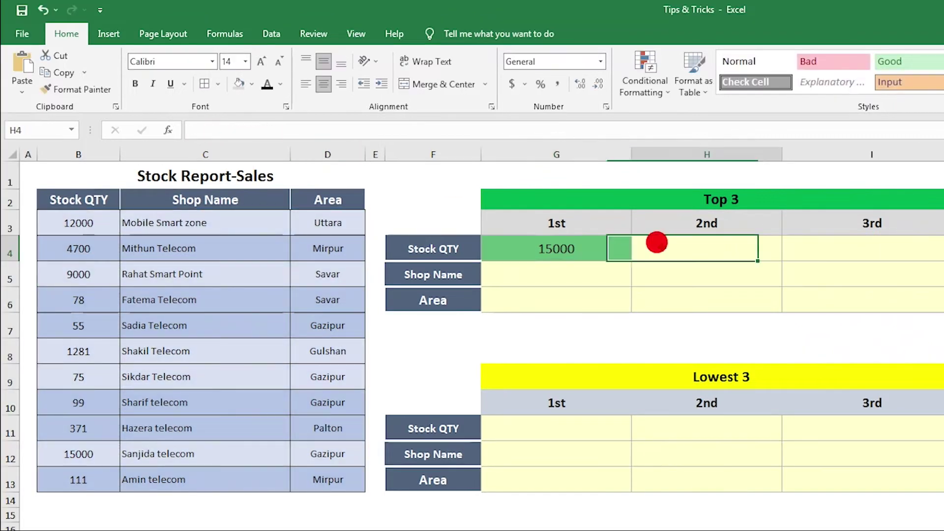
pyautogui.click(283, 128)
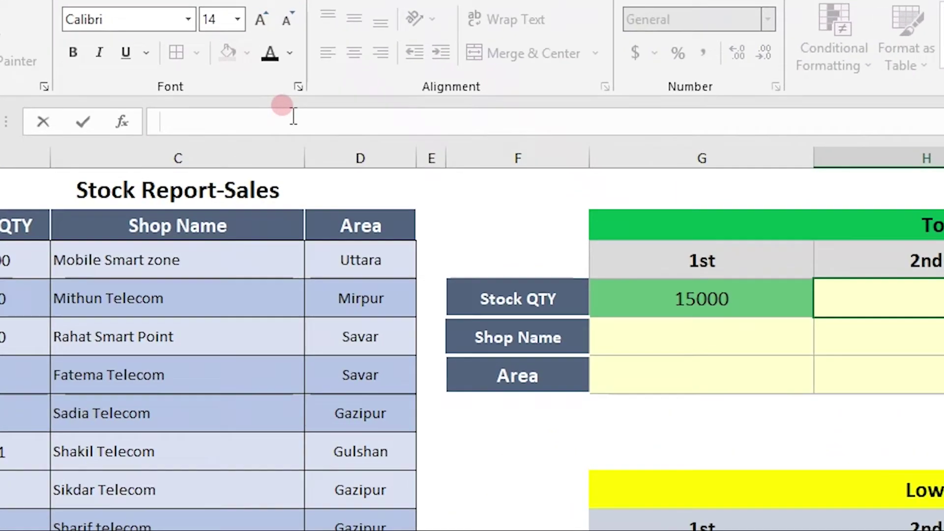
pyautogui.hotkey('ctrl', 'v')
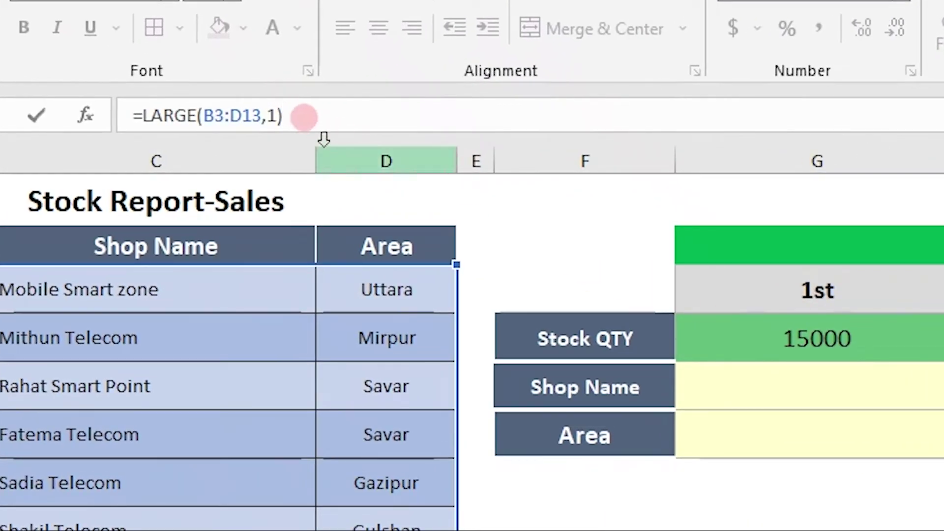
pyautogui.moveTo(261, 111); pyautogui.dragTo(276, 124)
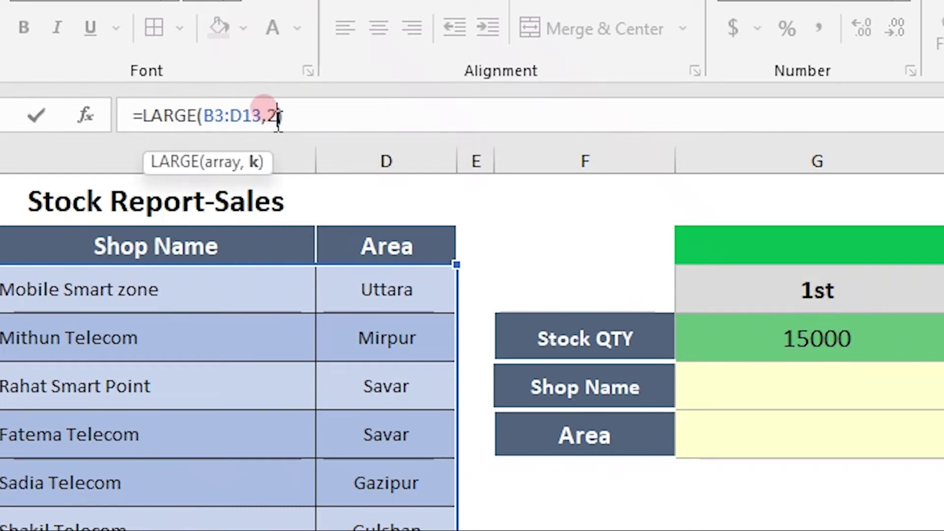
pyautogui.write('2')
pyautogui.press('Return')
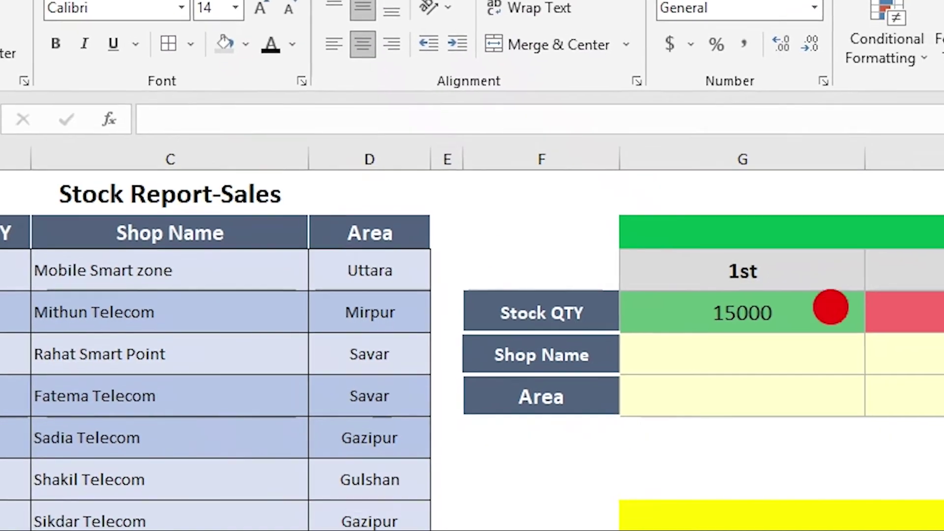
# Paste the copied LARGE formula into I4 and change its k argument to 3 for the 3rd-place quantity
pyautogui.press('Up')
pyautogui.press('Right')
pyautogui.click(225, 111)
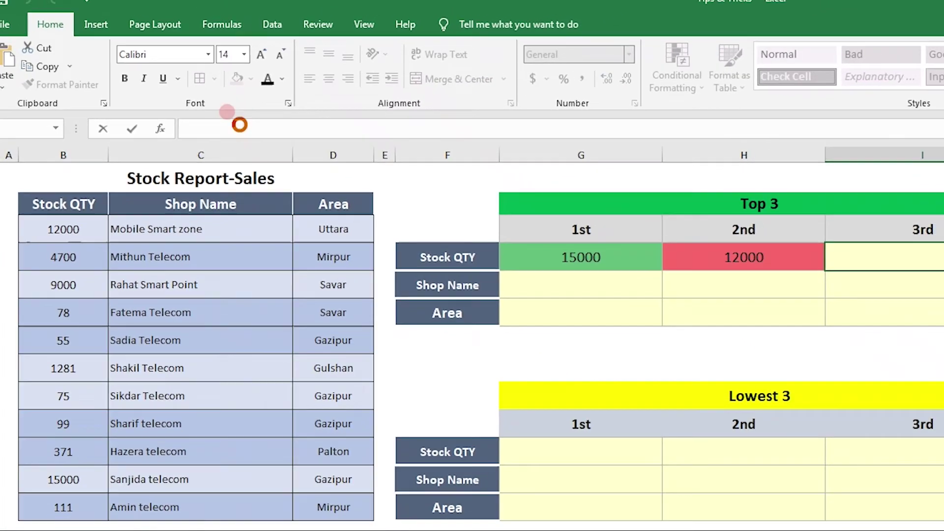
pyautogui.hotkey('ctrl', 'v')
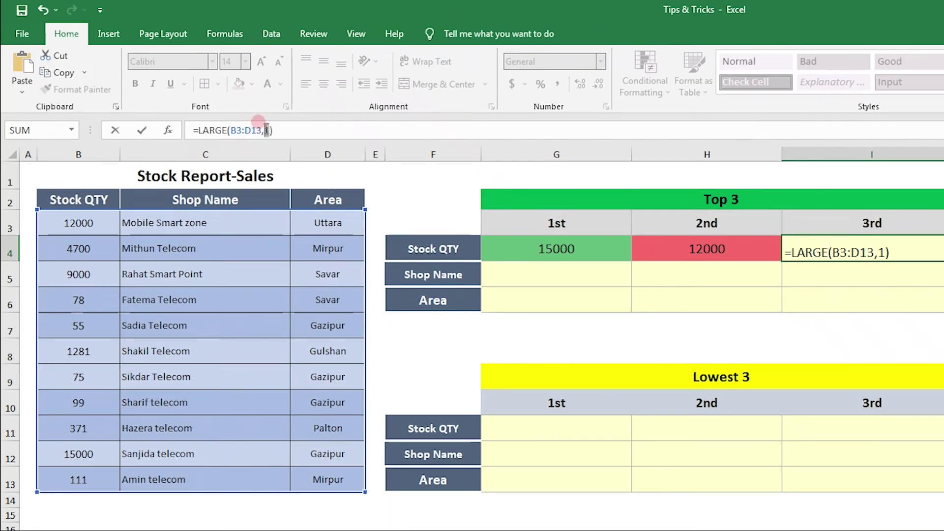
pyautogui.click(266, 130)
pyautogui.press('Return')
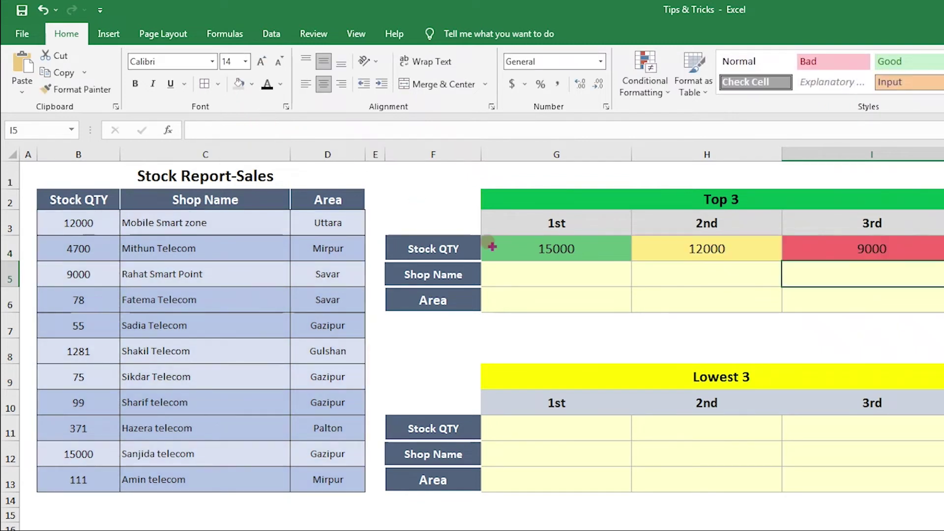
# Check the three Top 3 stock quantity cells G4, H4 and I4 and their LARGE formulas
pyautogui.press('Right')
pyautogui.press('Right')
pyautogui.press('Down')
pyautogui.press('Down')
pyautogui.click(612, 248)
pyautogui.click(639, 248)
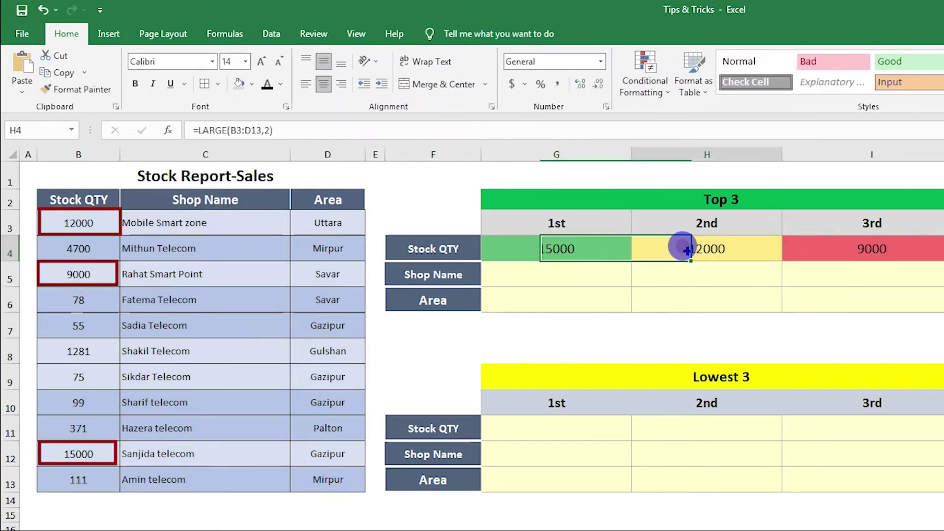
pyautogui.click(813, 245)
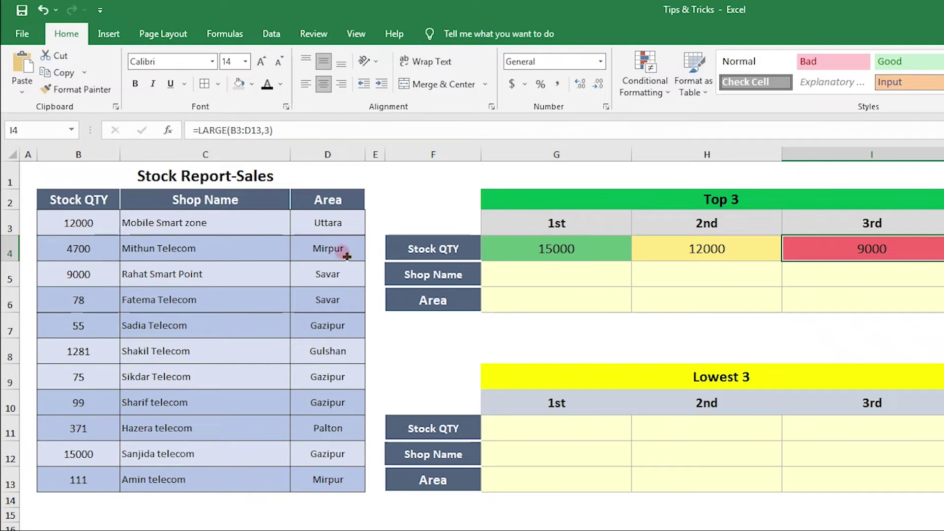
pyautogui.click(556, 249)
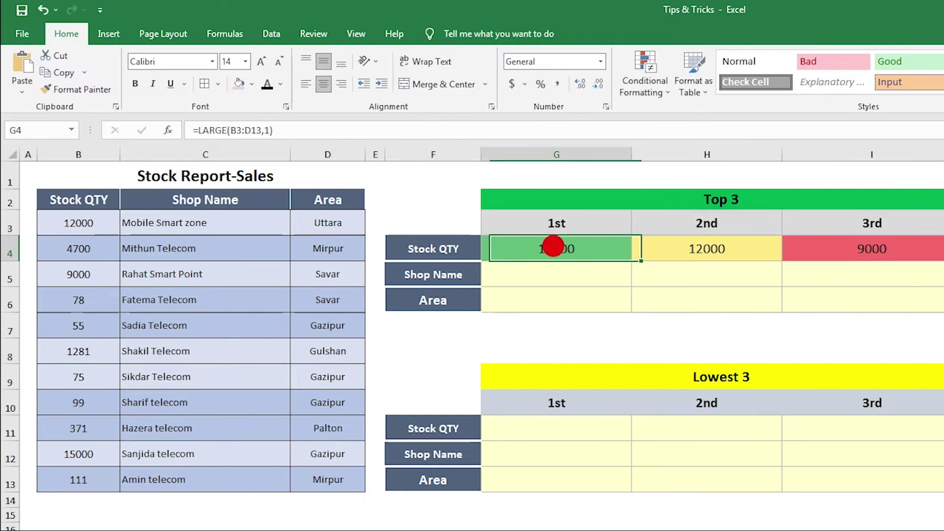
# Set Fatema Telecom's stock quantity in B6 to 18000 and check the 1st-place quantity in G4
pyautogui.click(81, 303)
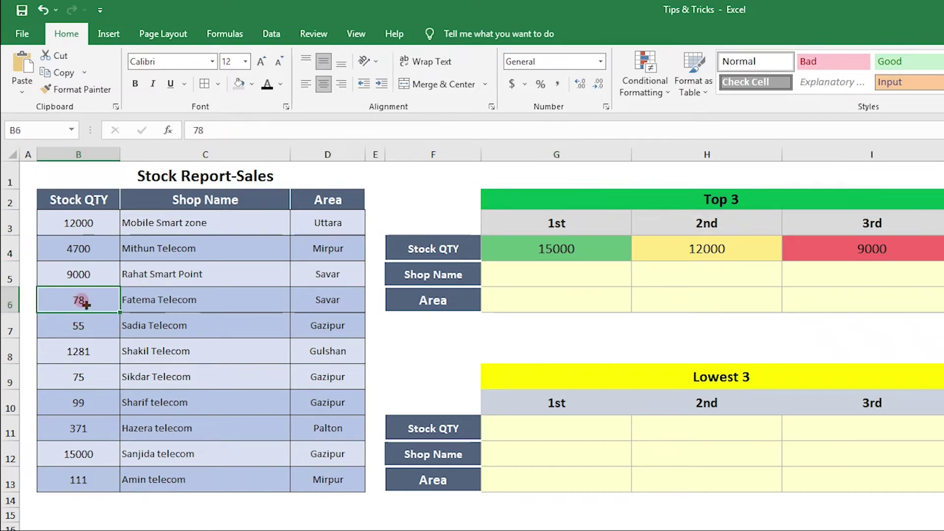
pyautogui.write('18000')
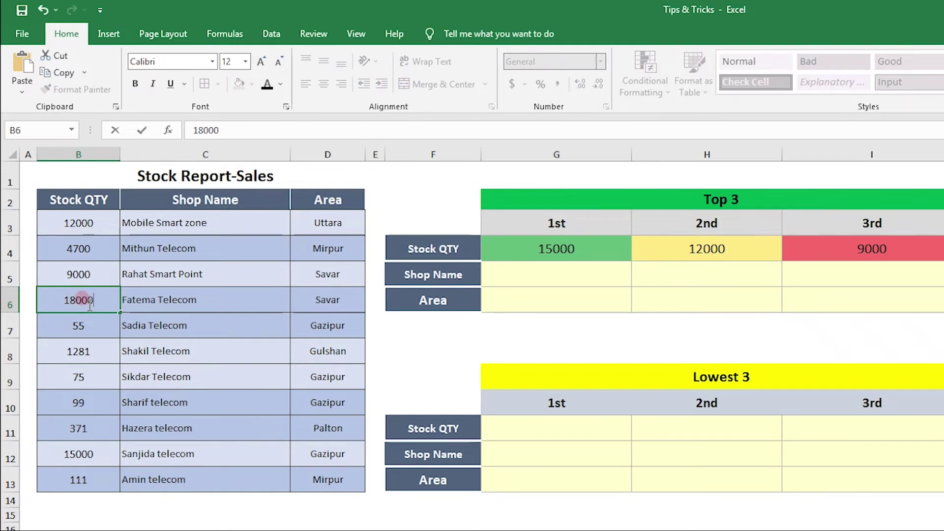
pyautogui.click(205, 378)
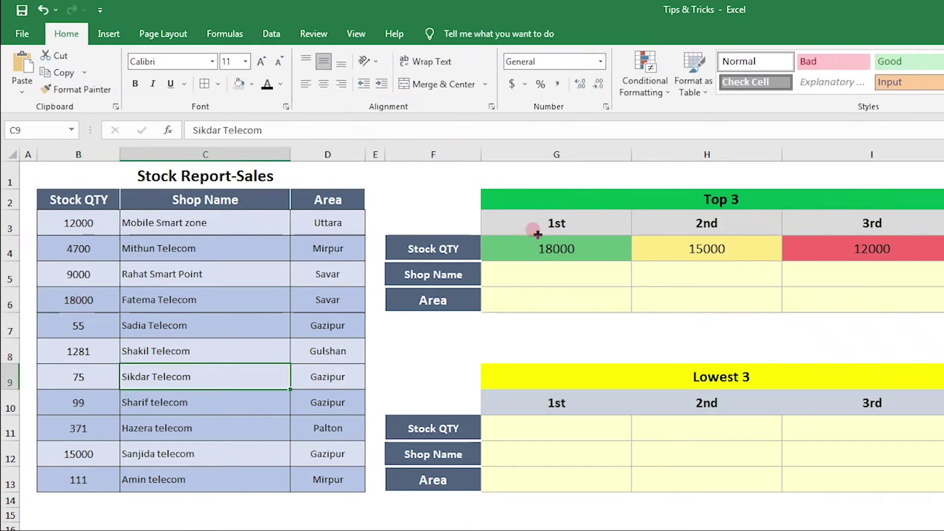
pyautogui.click(564, 240)
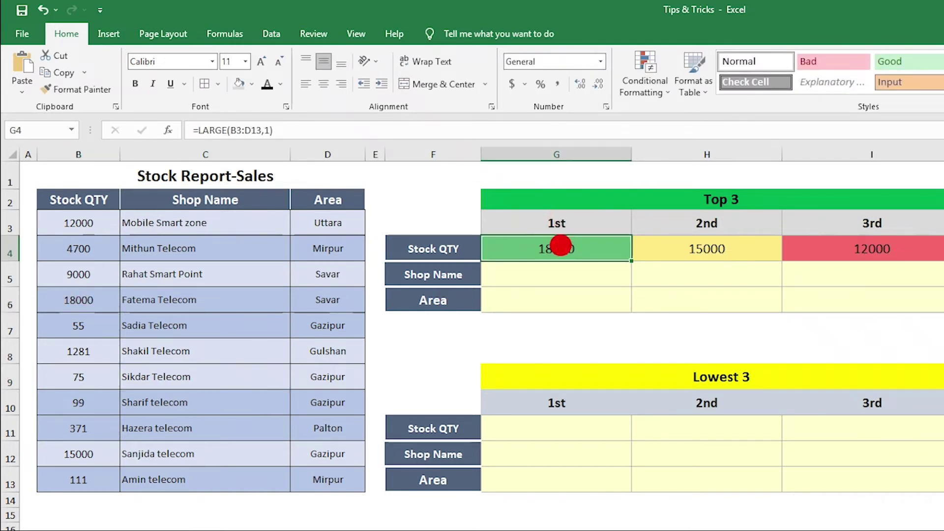
# Check the 2nd- and 3rd-place quantities in H4 and I4, along with the Top 3 and Lowest 3 headings
pyautogui.click(706, 247)
pyautogui.click(880, 237)
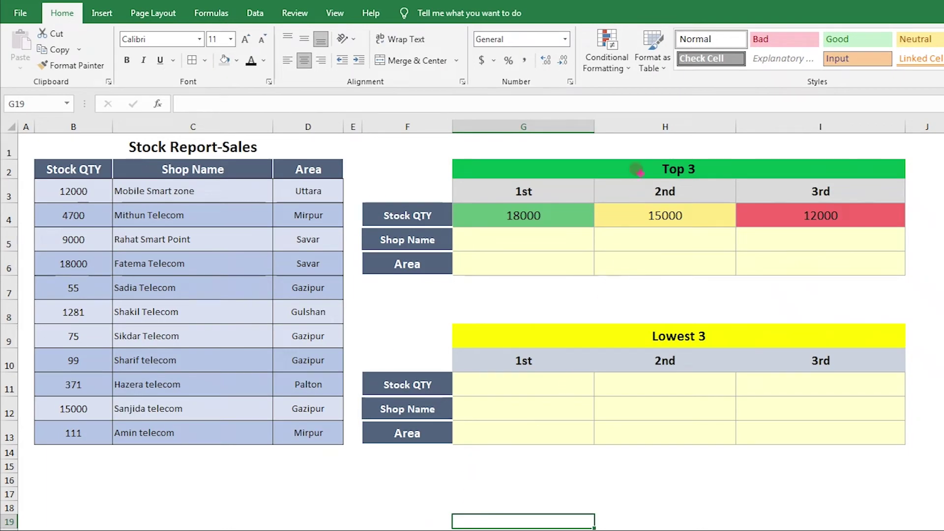
pyautogui.click(563, 170)
pyautogui.click(625, 344)
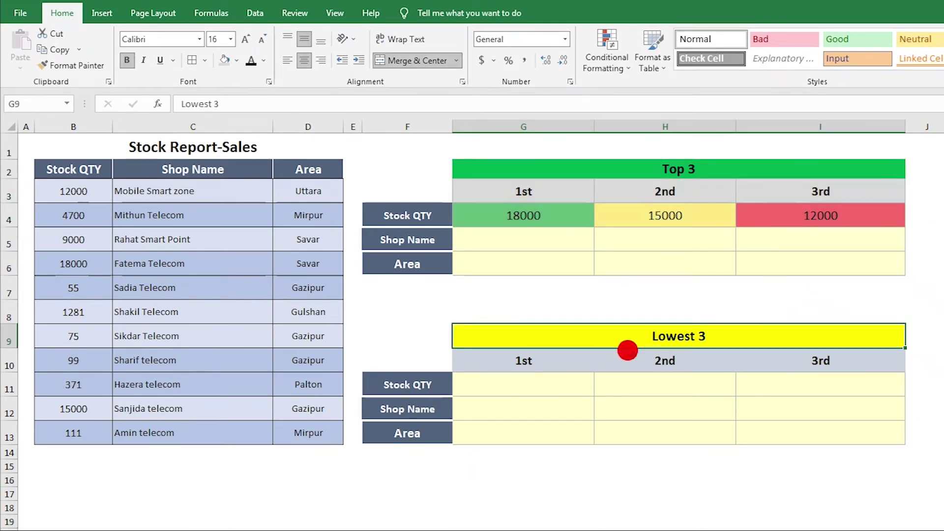
# Enter =SMALL(B3:D13,1) in G11 for the 1st stock quantity of the Lowest 3 table
pyautogui.click(664, 378)
pyautogui.click(541, 381)
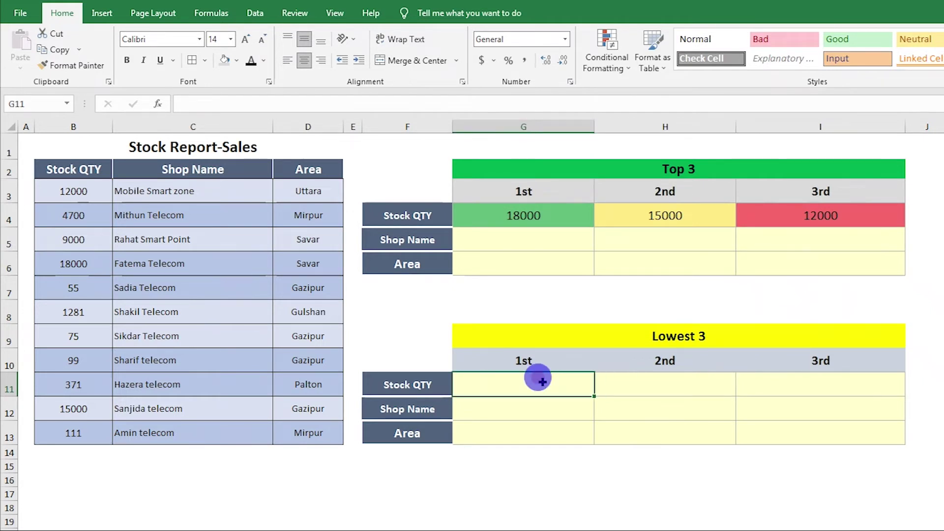
pyautogui.write('=sm')
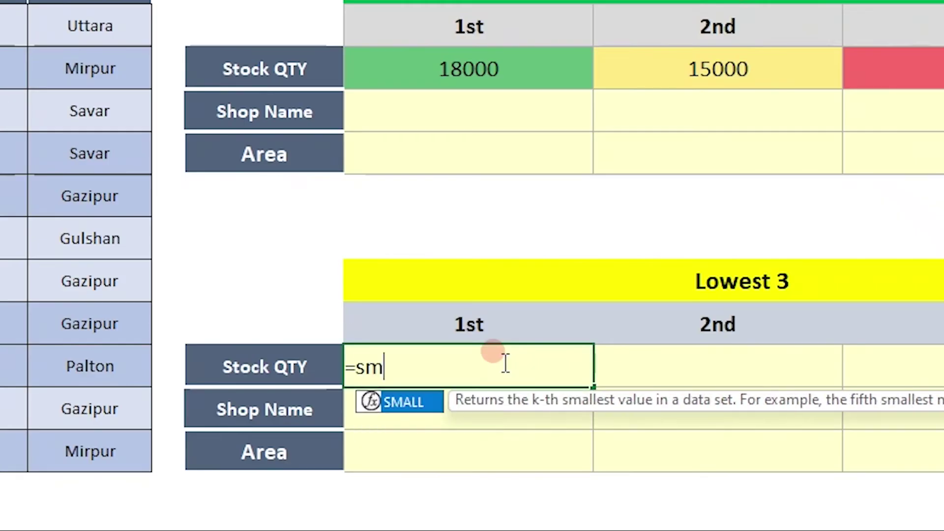
pyautogui.press('Tab')
pyautogui.click(73, 433)
pyautogui.moveTo(67, 183); pyautogui.dragTo(306, 432)
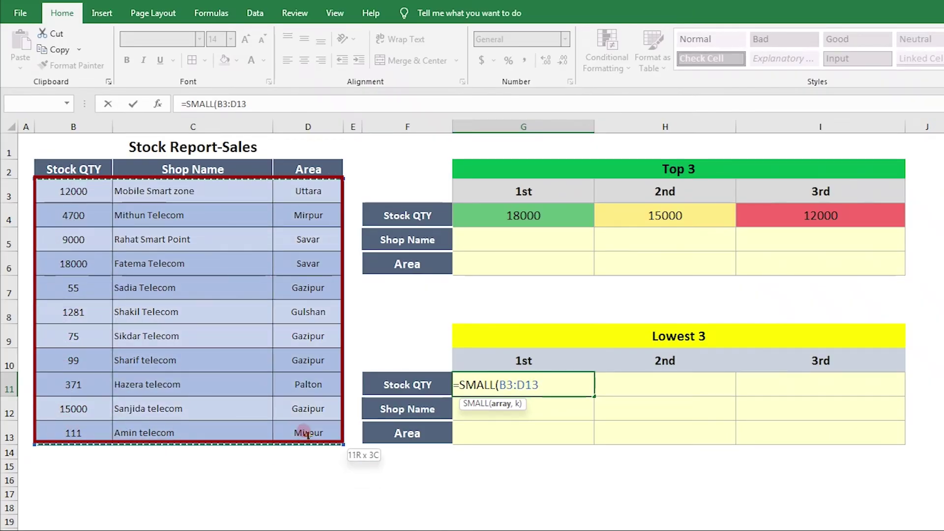
pyautogui.click(305, 433)
pyautogui.moveTo(93, 192)
pyautogui.mouseDown()
pyautogui.moveTo(312, 432)
pyautogui.moveTo(302, 435)
pyautogui.mouseUp()
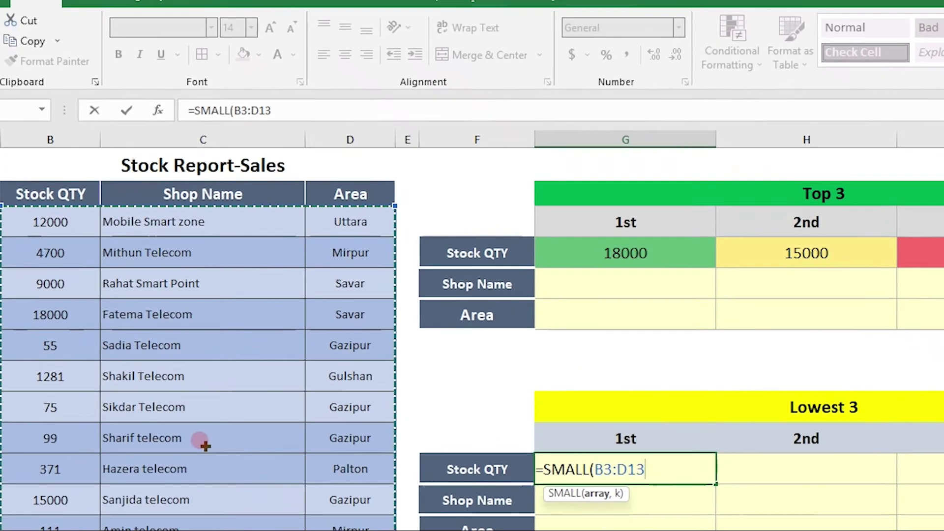
pyautogui.write(',')
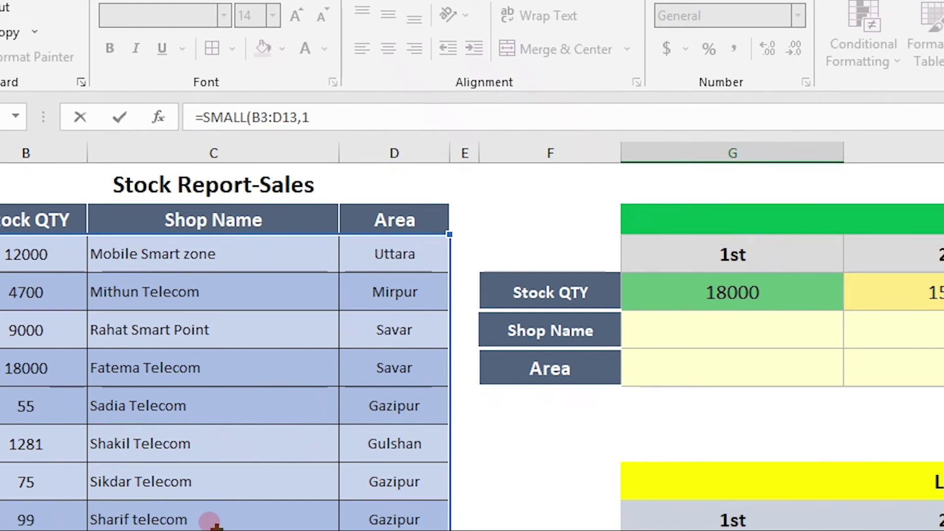
pyautogui.write('1)')
pyautogui.press('Return')
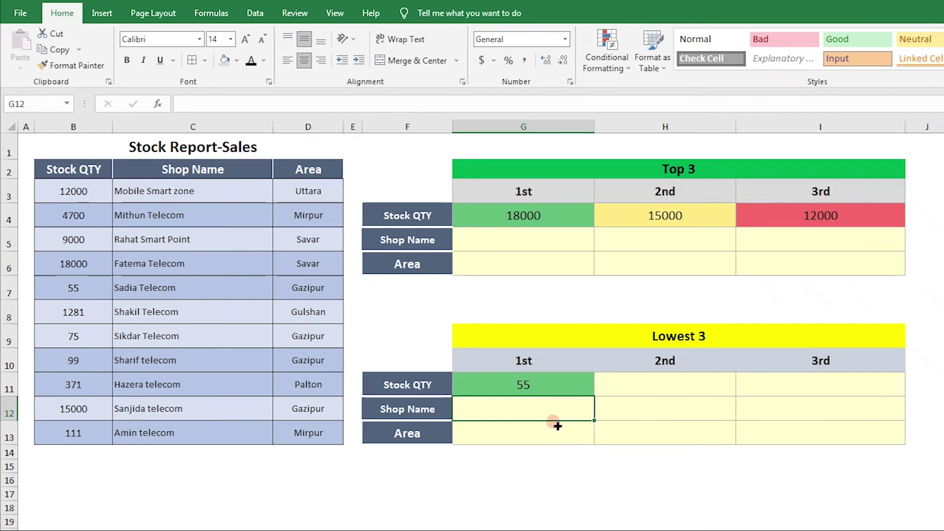
# Check the SMALL formula in G11 under the Lowest 3 table's 1st heading
pyautogui.click(654, 337)
pyautogui.click(526, 361)
pyautogui.click(522, 384)
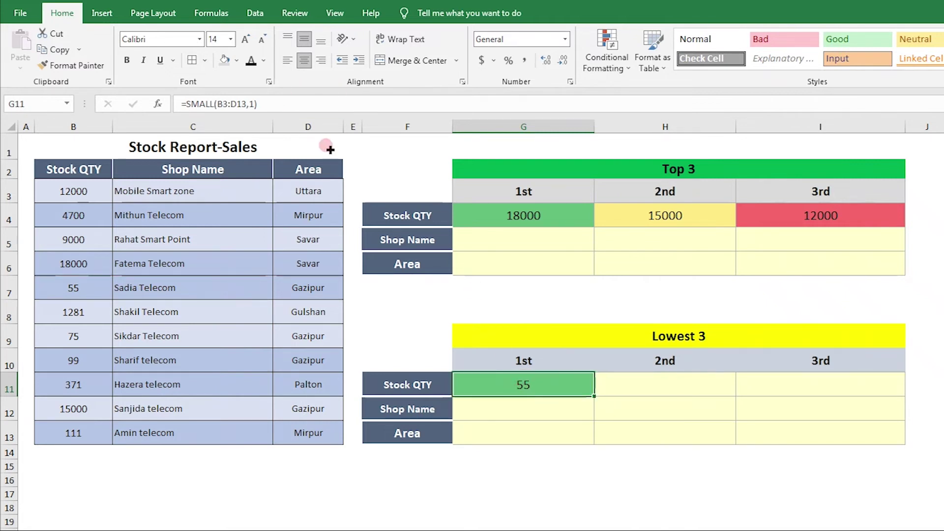
# Enter =SMALL(B3:D13,2) in H11 for the 2nd-lowest stock quantity
pyautogui.click(691, 384)
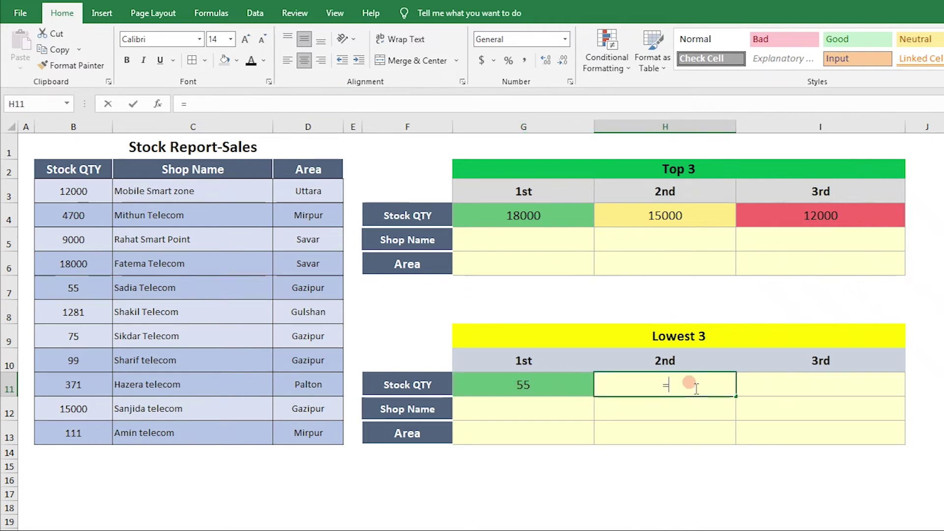
pyautogui.write('=smal')
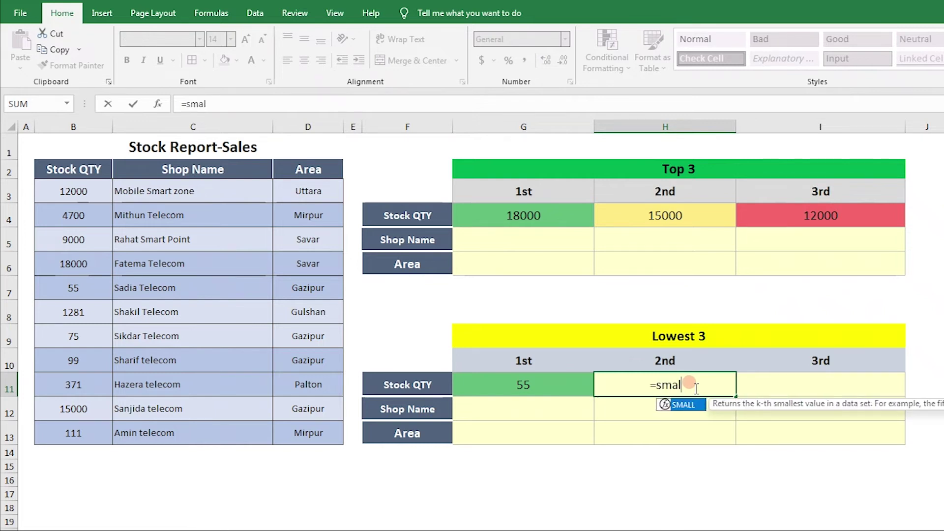
pyautogui.press('Tab')
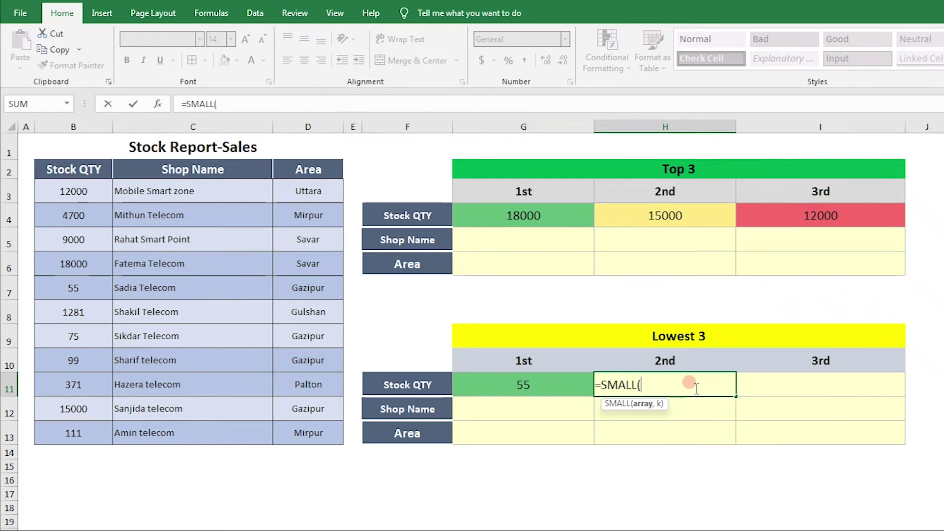
pyautogui.moveTo(99, 189); pyautogui.dragTo(332, 433)
pyautogui.write(',')
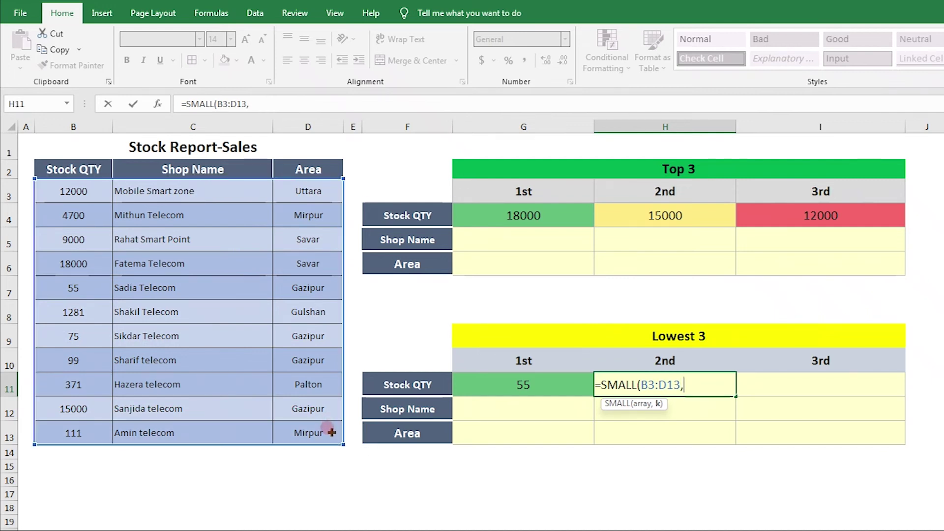
pyautogui.write('2)')
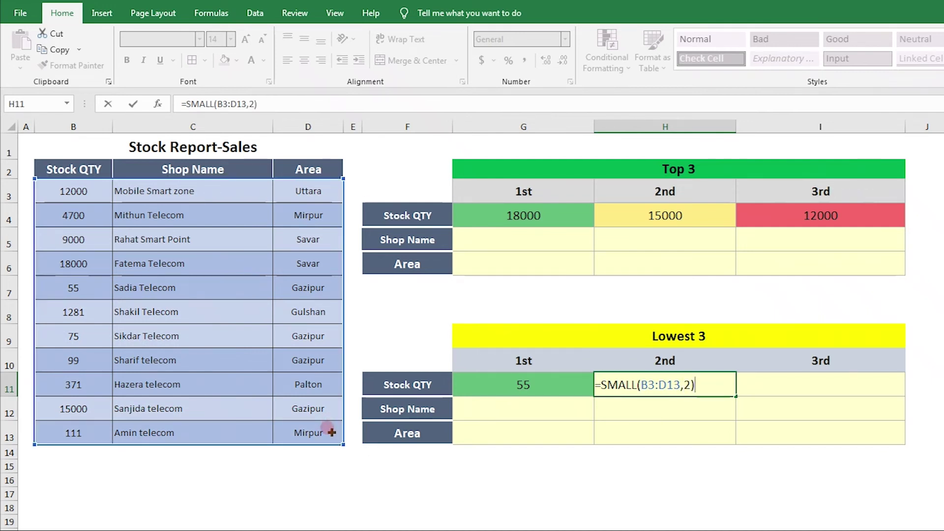
pyautogui.press('Return')
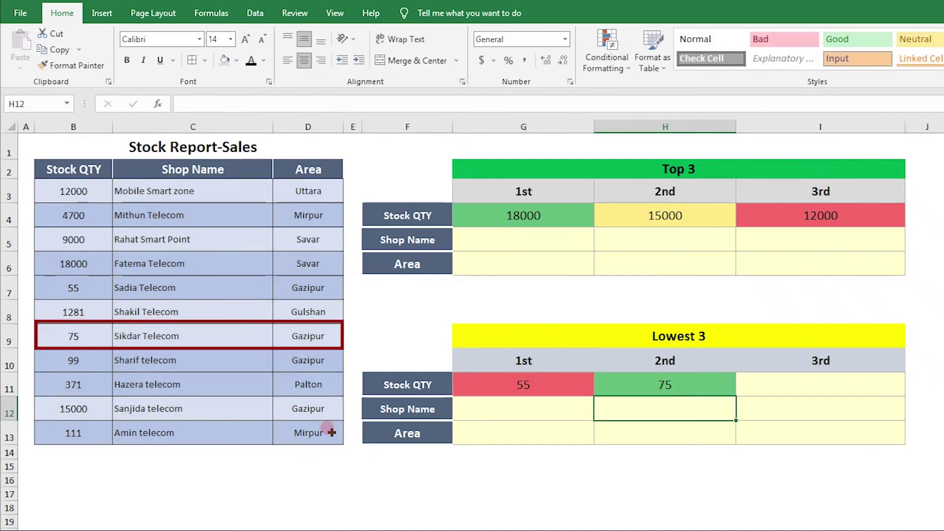
# Enter =SMALL(B3:D13,3) in I11 for the 3rd-lowest stock quantity
pyautogui.click(777, 384)
pyautogui.write('=')
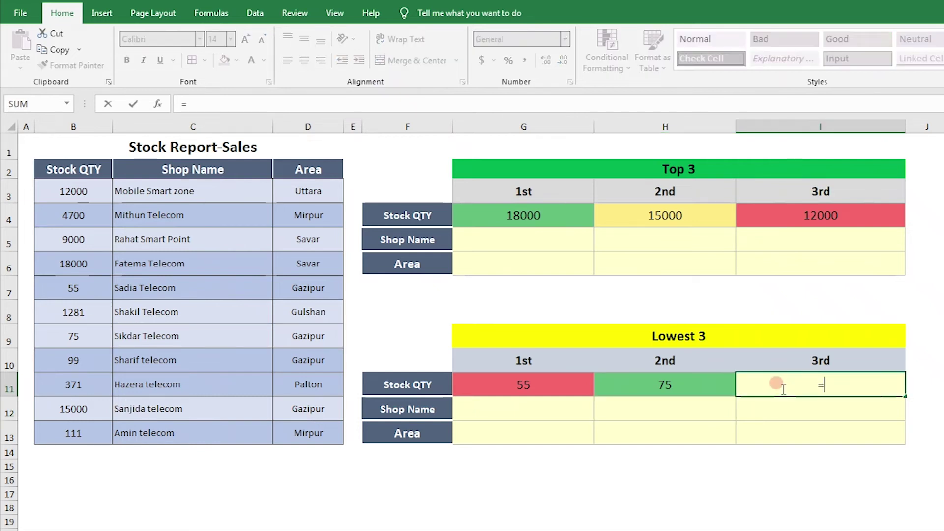
pyautogui.write('sma')
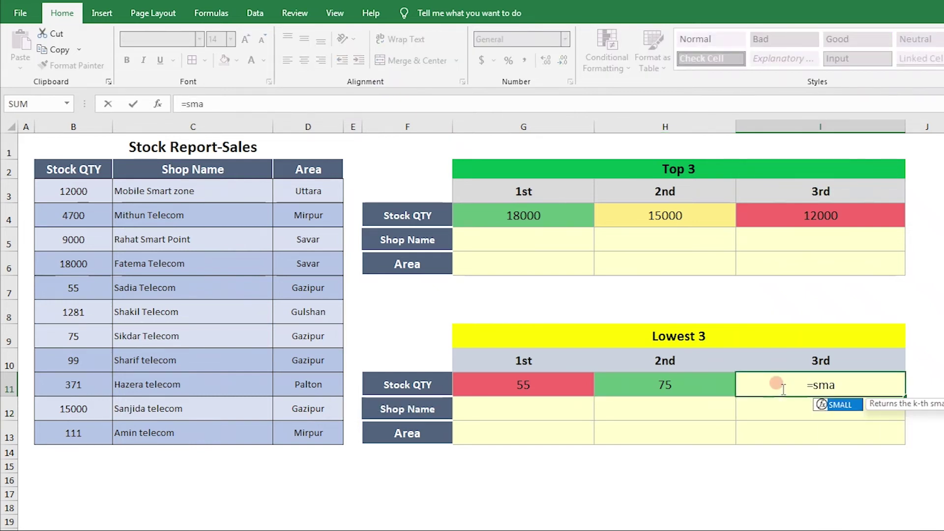
pyautogui.press('Tab')
pyautogui.moveTo(90, 183); pyautogui.dragTo(300, 428)
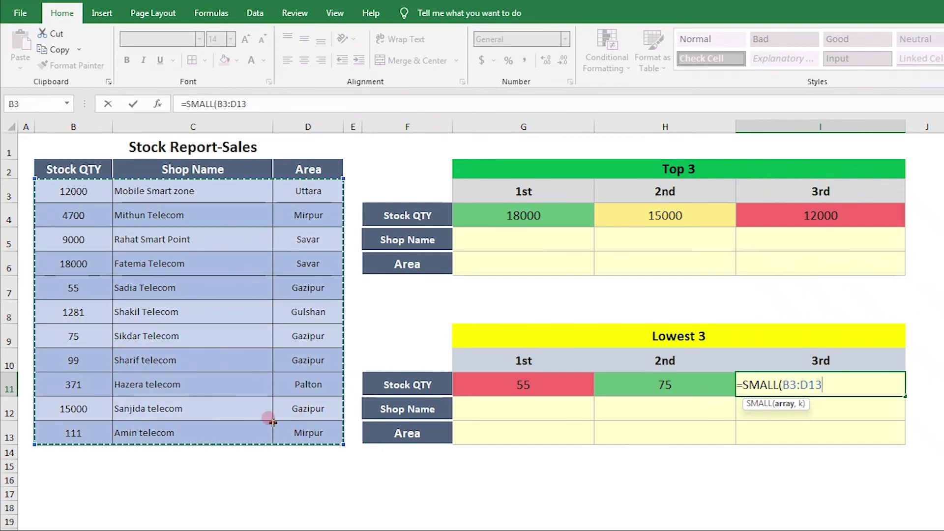
pyautogui.write(',3)')
pyautogui.press('Return')
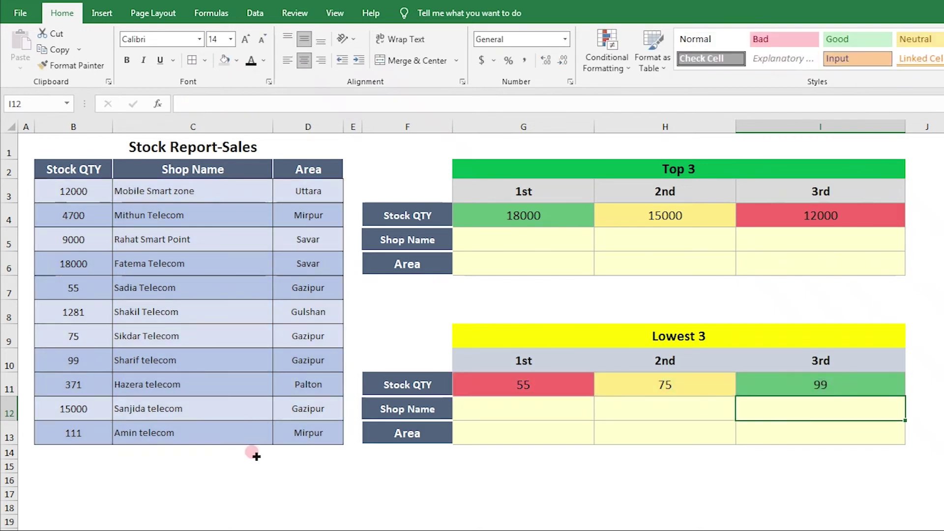
# Review the stock quantities in both ranking tables and the Shop Name and Area cells under the Top 3 quantities
pyautogui.click(562, 475)
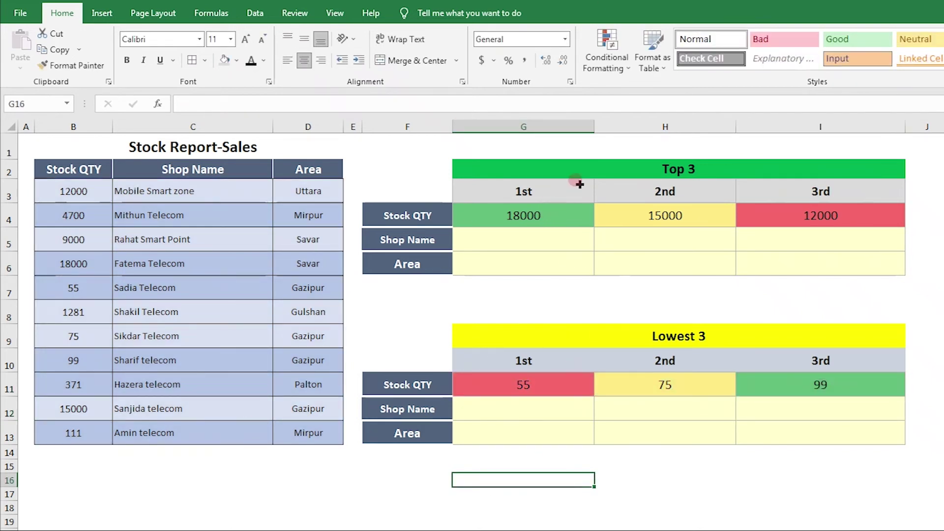
pyautogui.moveTo(581, 326); pyautogui.dragTo(666, 379)
pyautogui.click(606, 428)
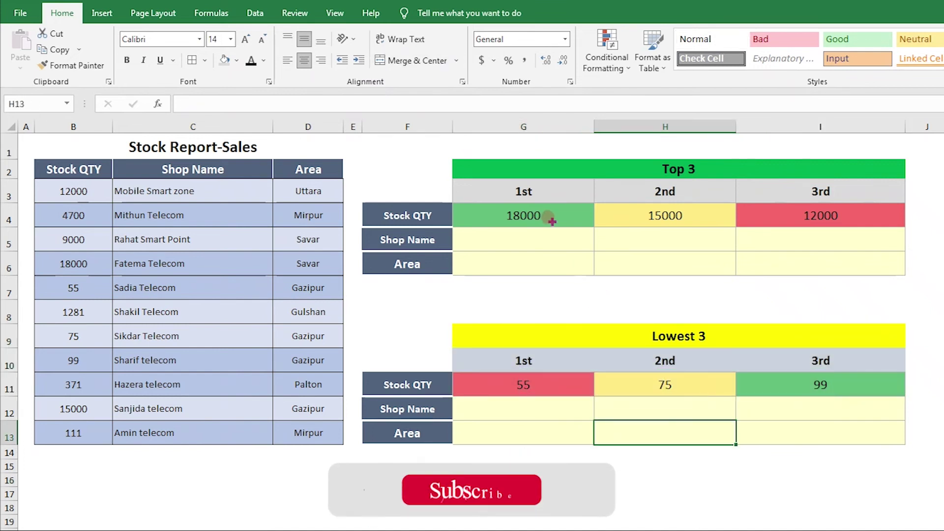
pyautogui.click(546, 508)
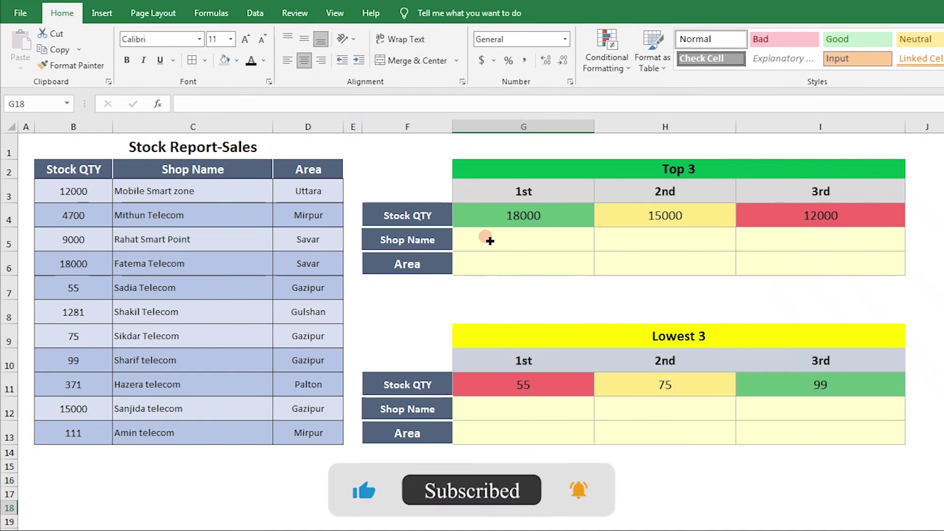
pyautogui.moveTo(491, 241); pyautogui.dragTo(742, 257)
pyautogui.click(650, 257)
pyautogui.moveTo(544, 238); pyautogui.dragTo(811, 264)
pyautogui.click(582, 212)
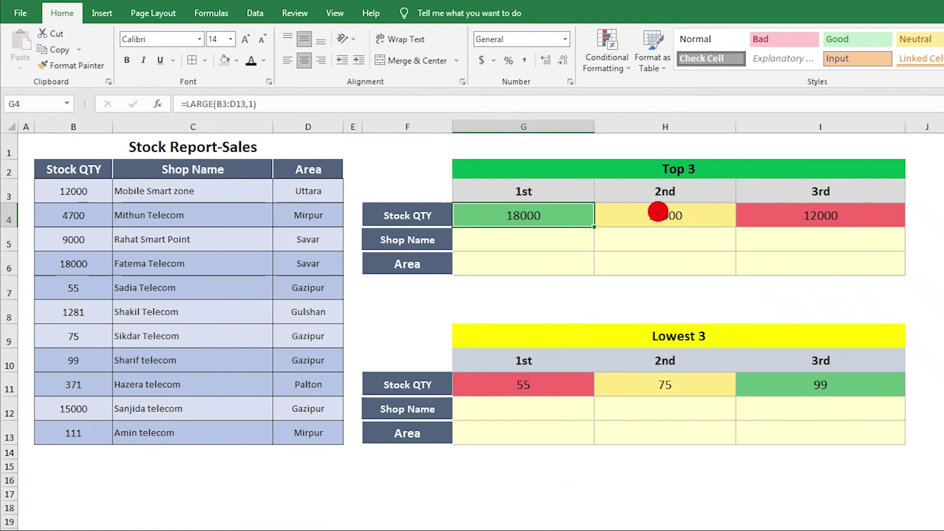
pyautogui.click(418, 241)
pyautogui.click(423, 264)
pyautogui.click(490, 263)
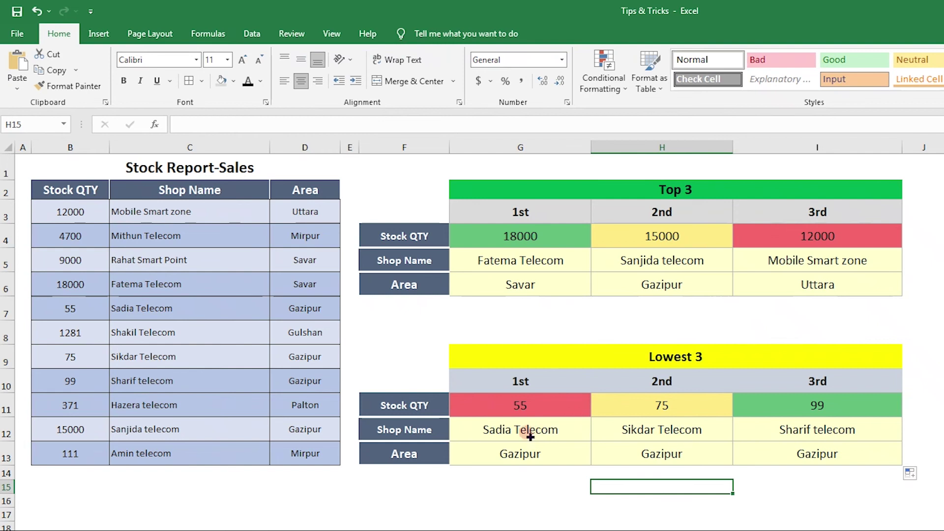
# Set Shakil Telecom's stock quantity in B8 to 14
pyautogui.click(70, 333)
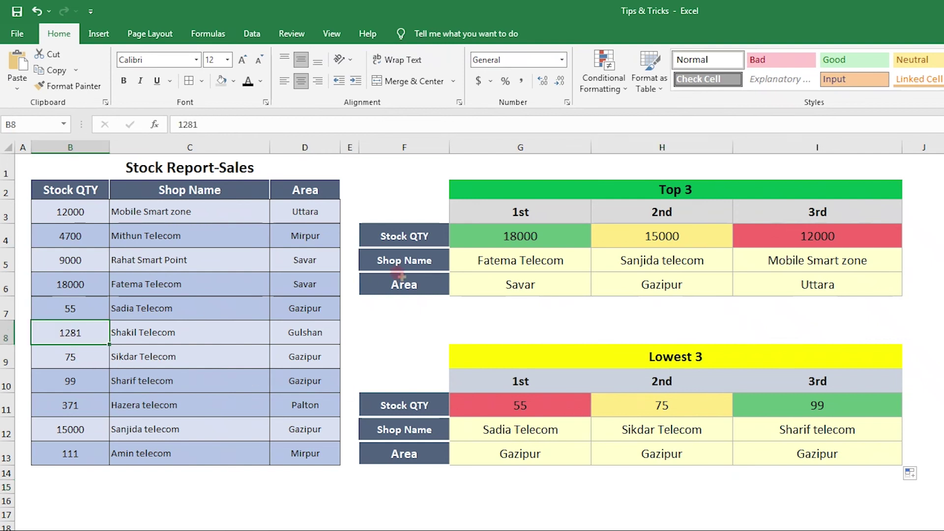
pyautogui.write('14')
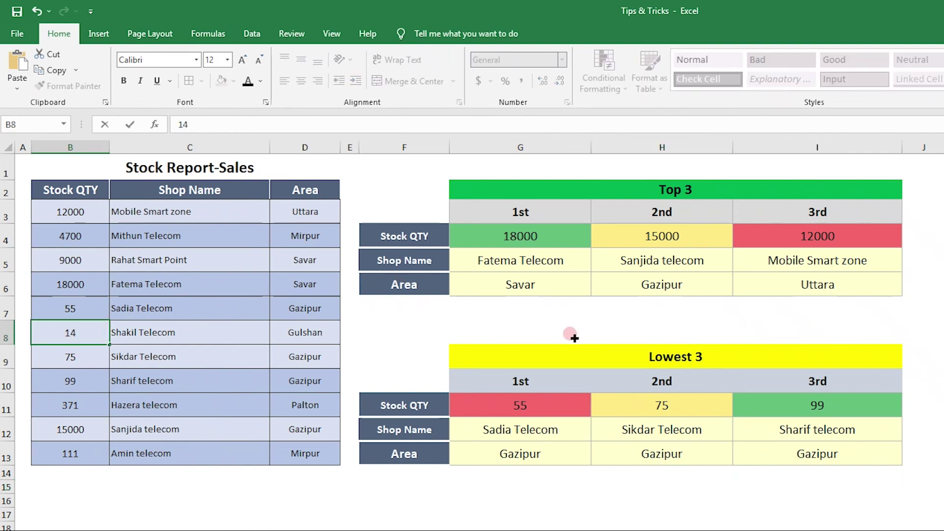
# Switch to the worksheet containing the Index - Match example and the numbered shop table
pyautogui.click(651, 518)
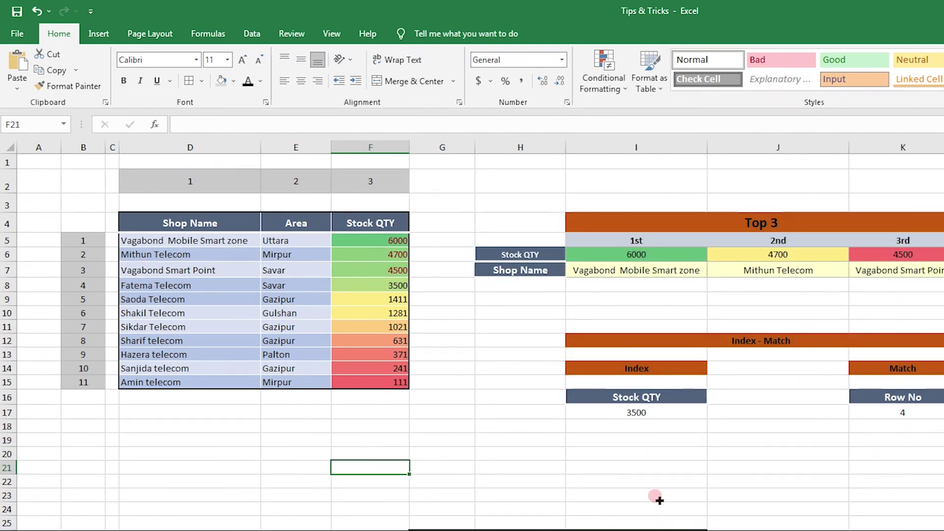
pyautogui.click(751, 453)
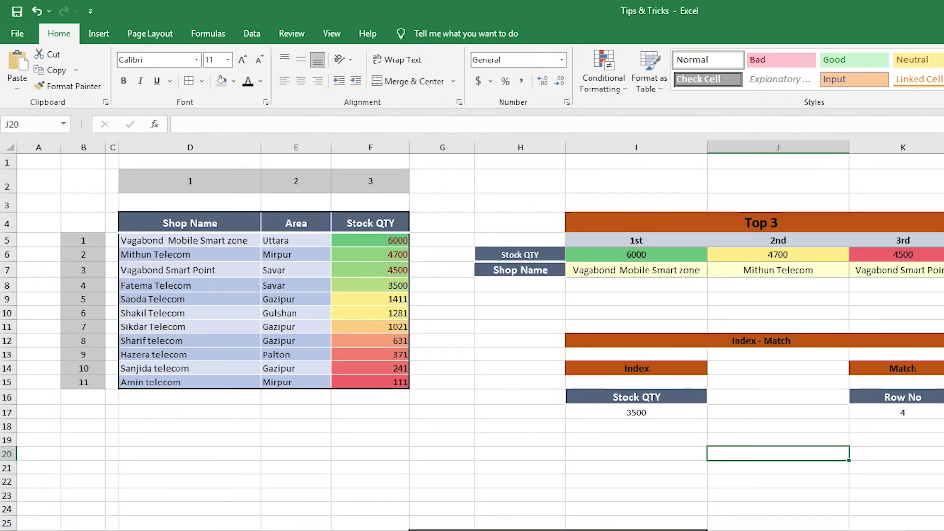